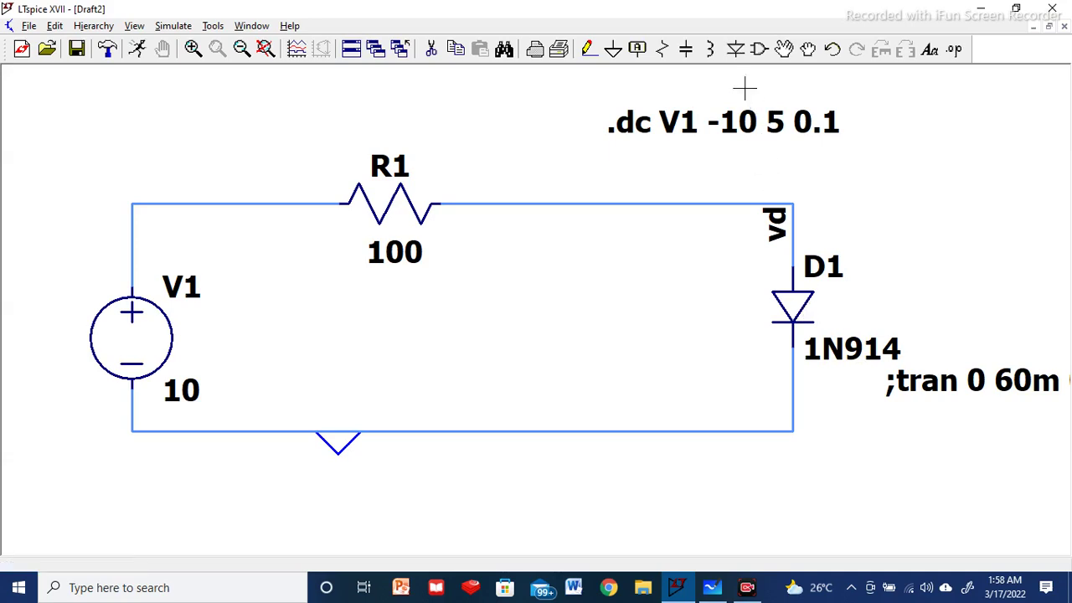
Step: Place a second diode beside the circuit and assign it the 1N914 model
click(736, 50)
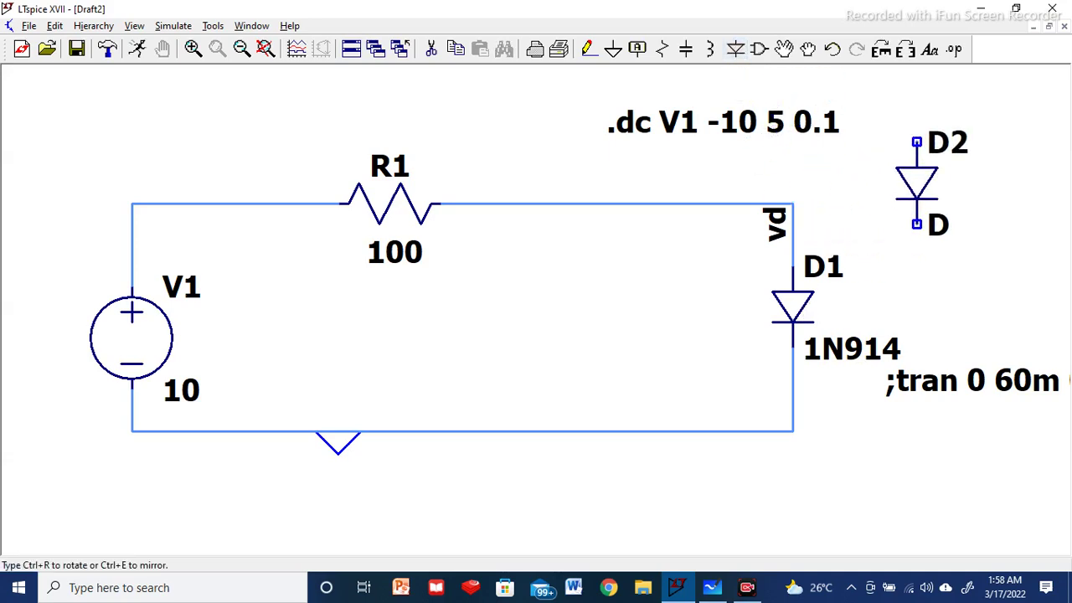
click(962, 146)
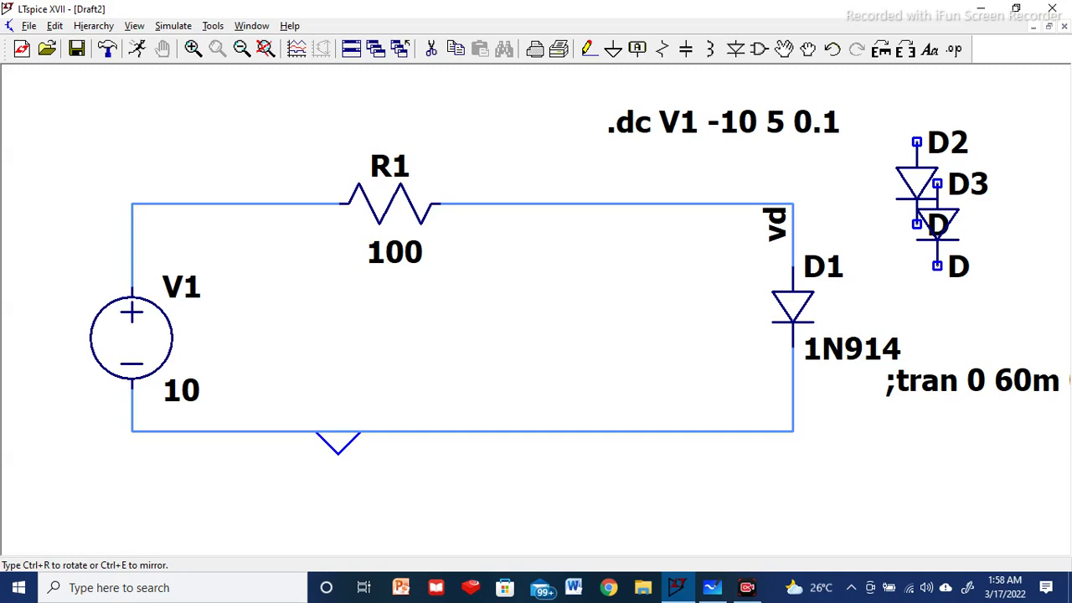
key(Escape)
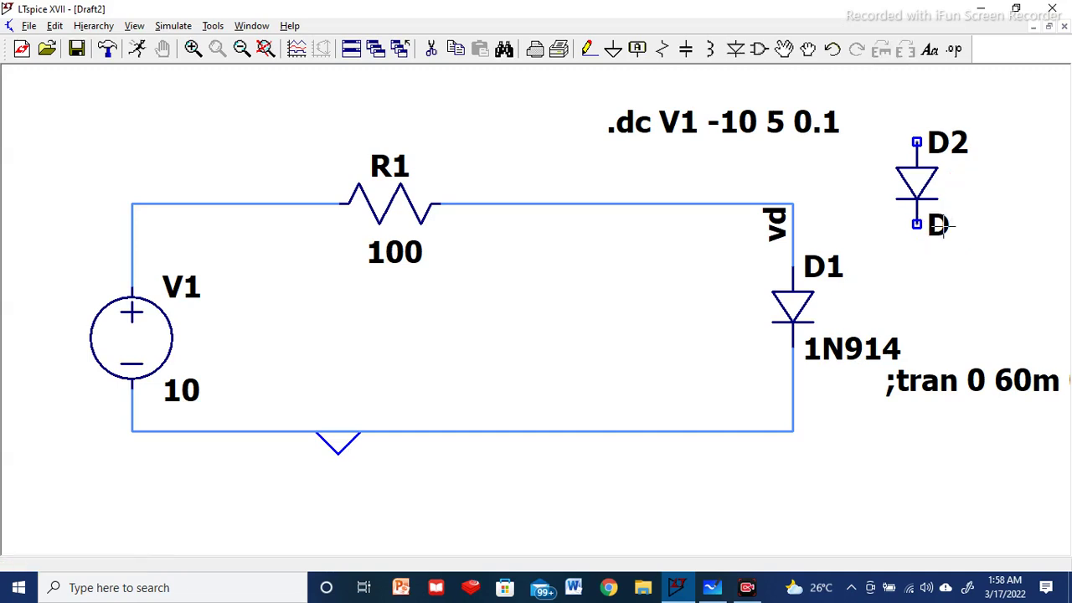
right_click(921, 181)
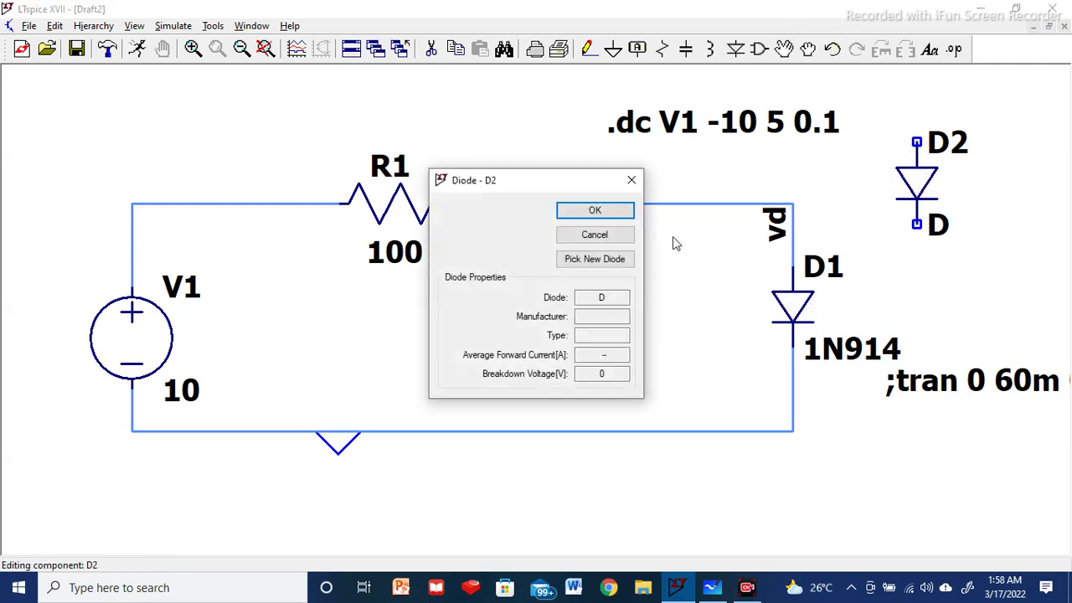
click(595, 260)
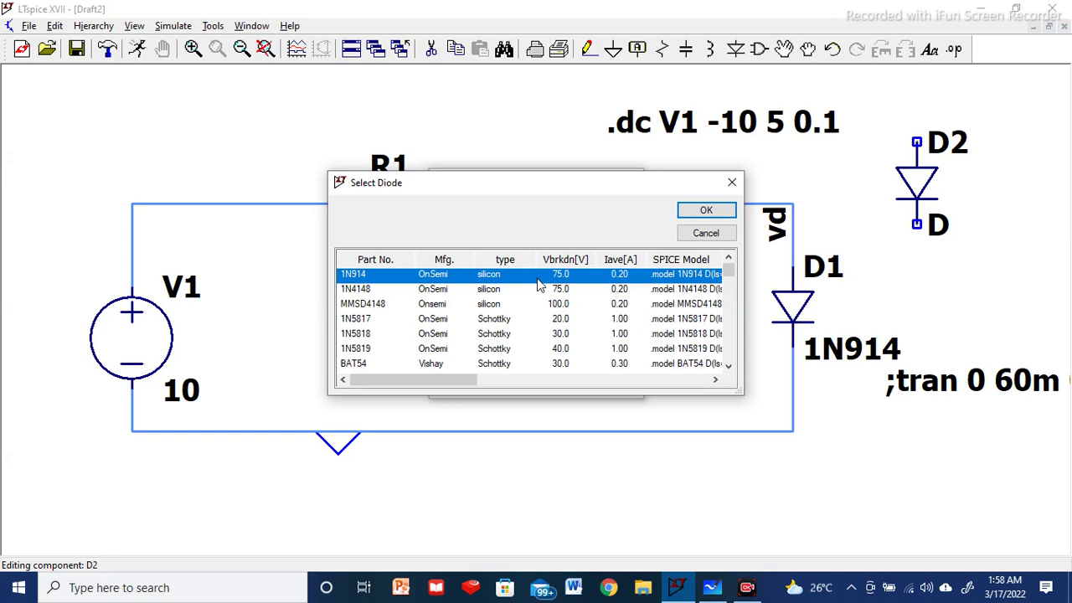
click(707, 213)
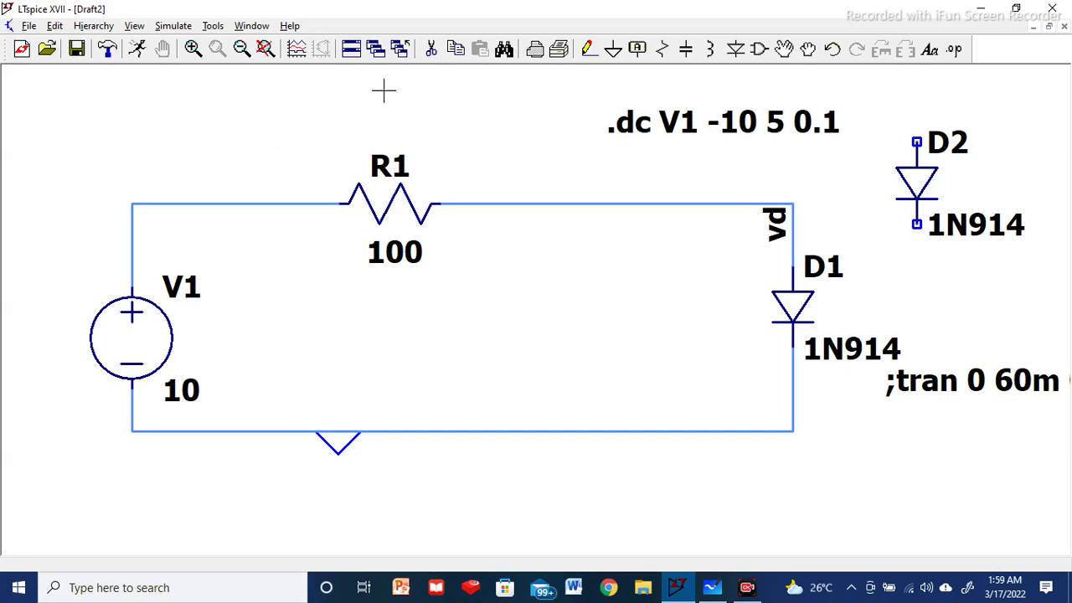
Step: Delete the unconnected 1N914 diode beside the circuit
click(433, 52)
click(925, 189)
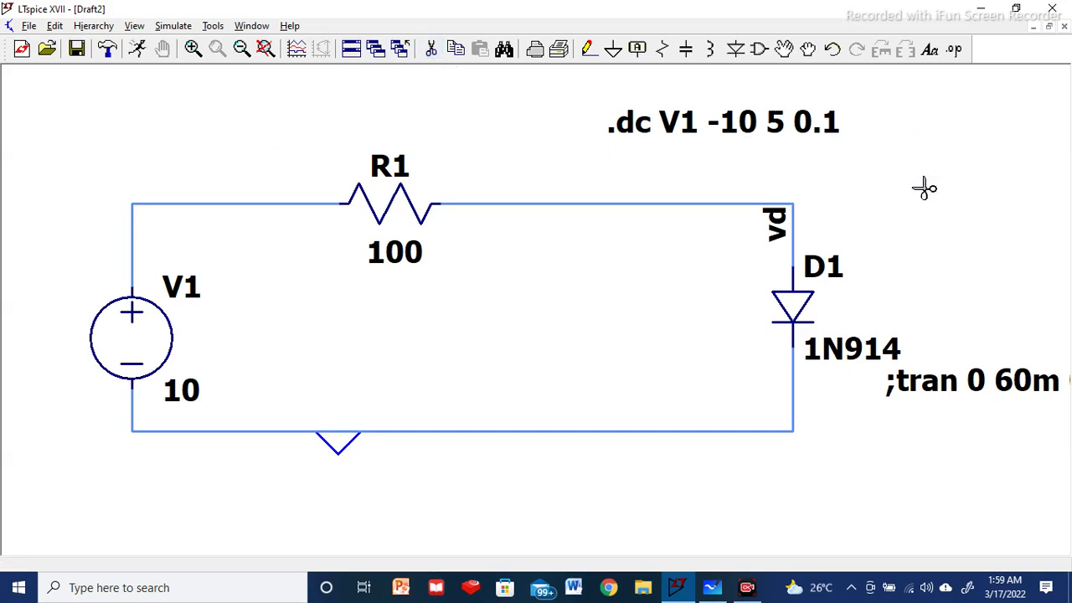
key(Escape)
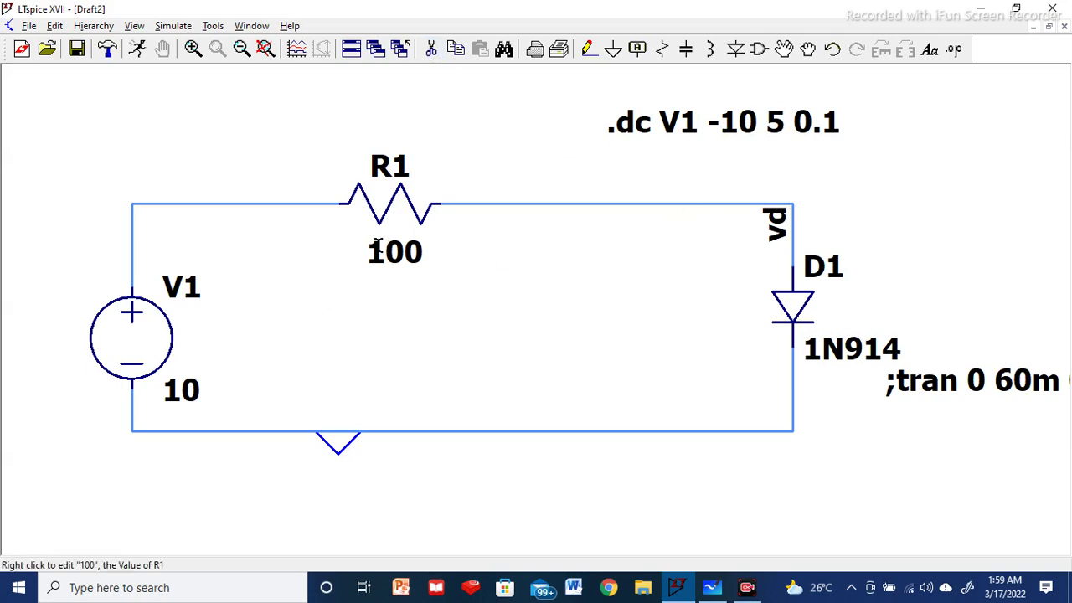
click(662, 48)
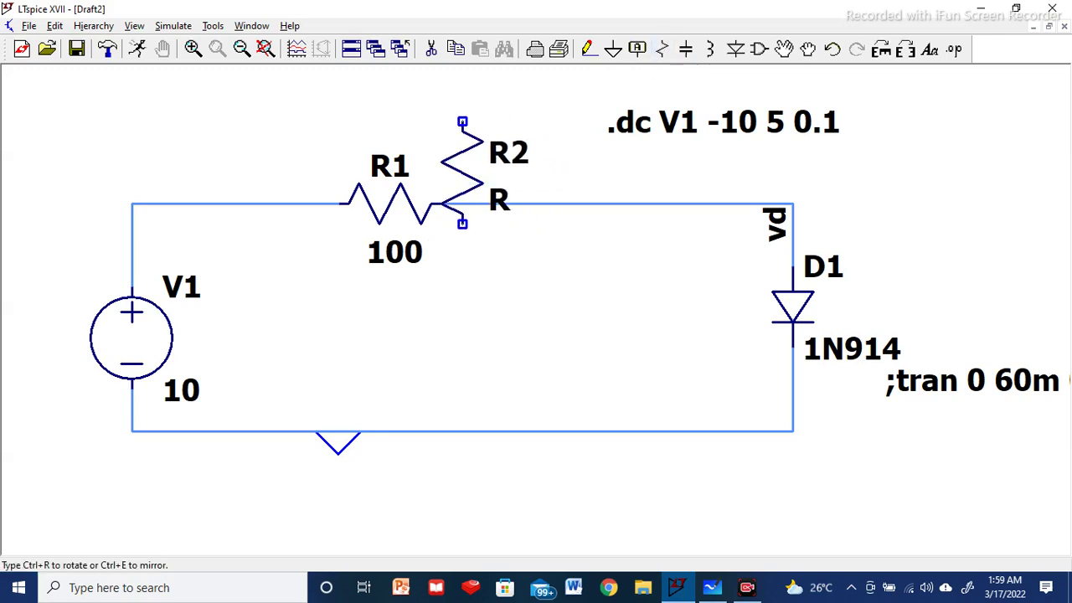
key(ctrl+r)
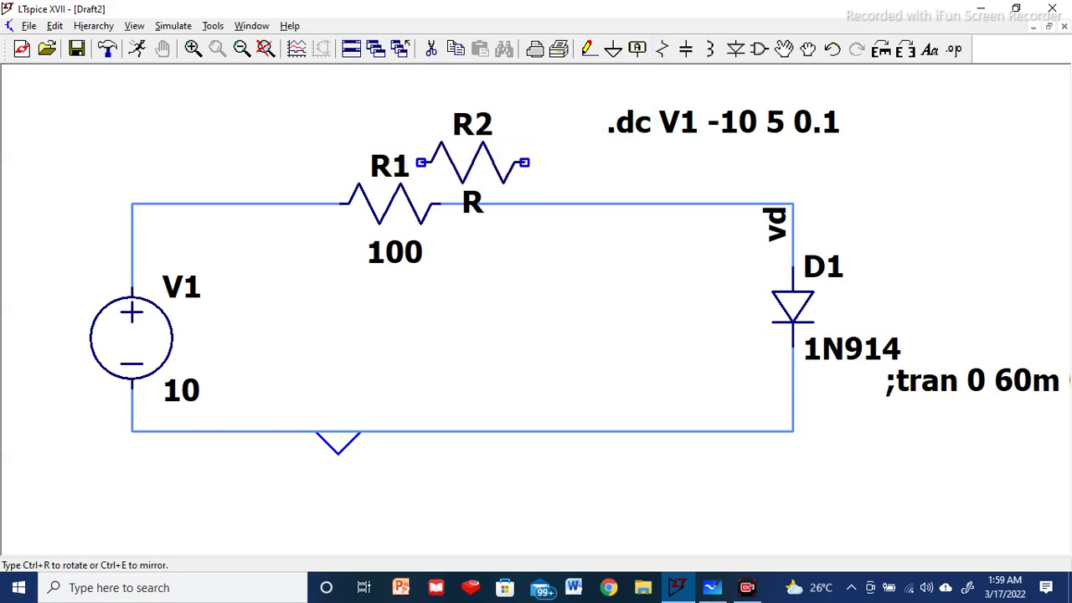
key(Escape)
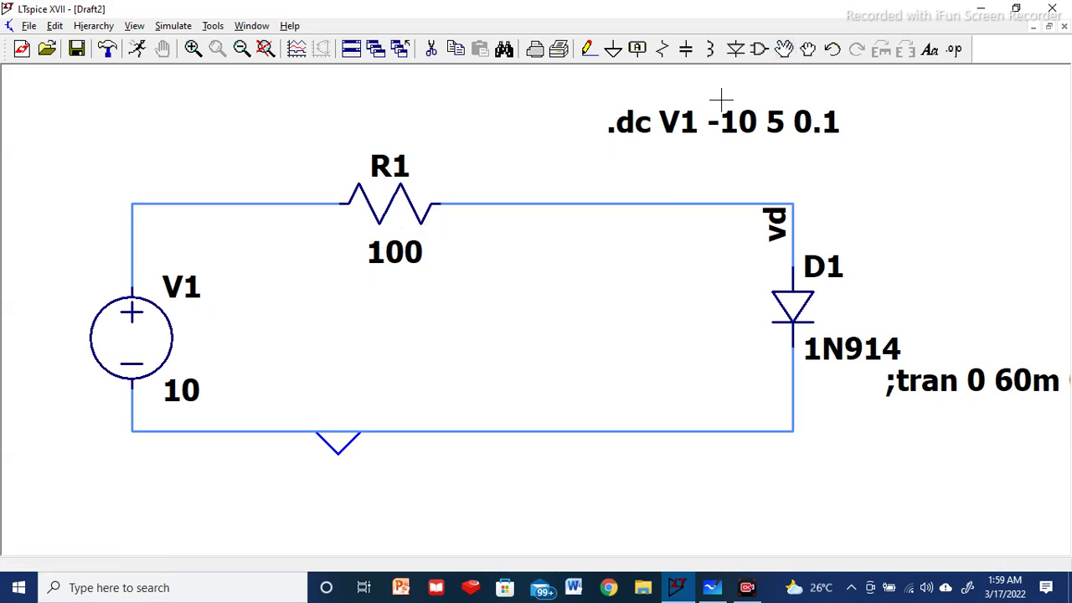
Step: Look up the voltage source symbol by searching components for "vol", and check the DC value of source V1
click(760, 50)
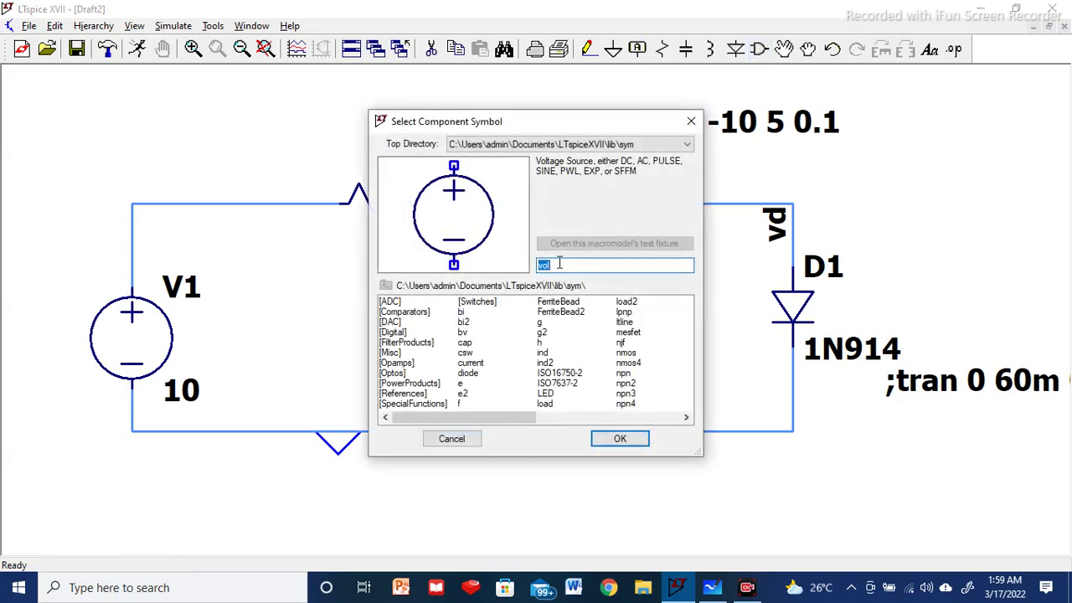
key(BackSpace)
key(BackSpace)
key(BackSpace)
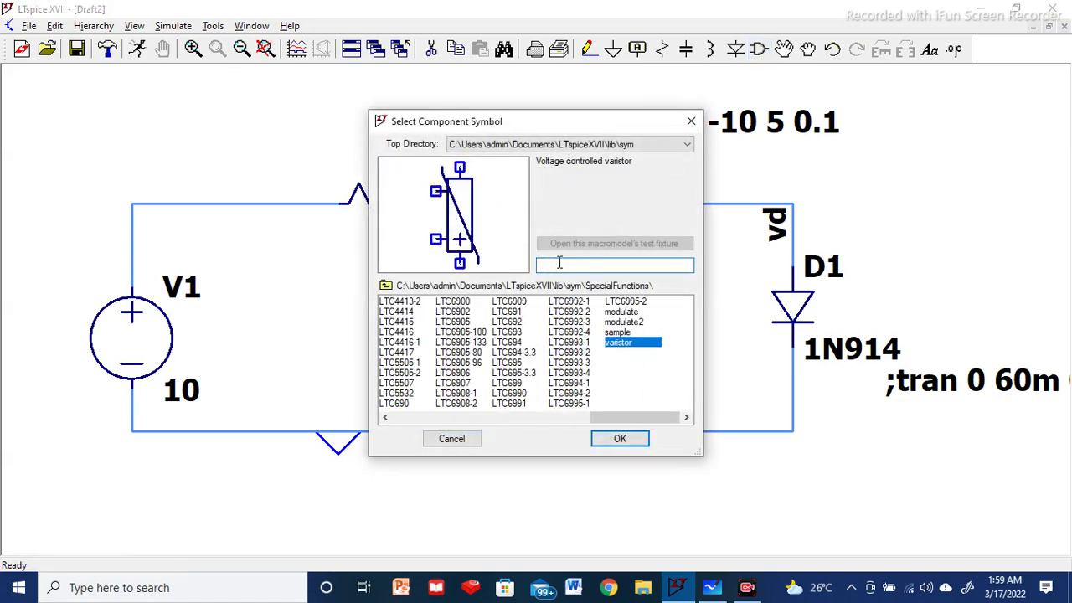
text(vol)
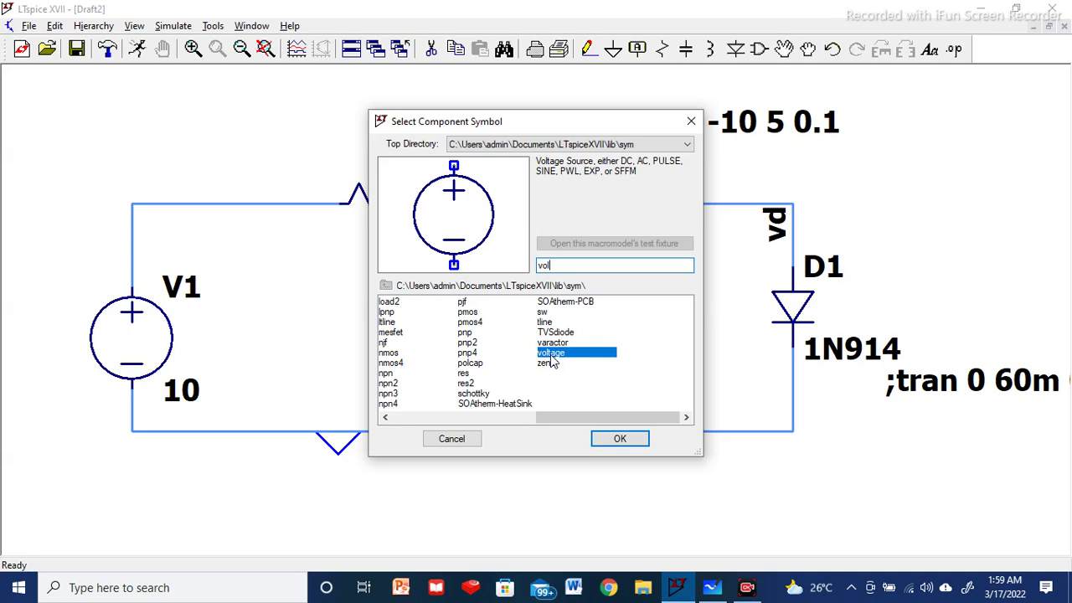
click(439, 448)
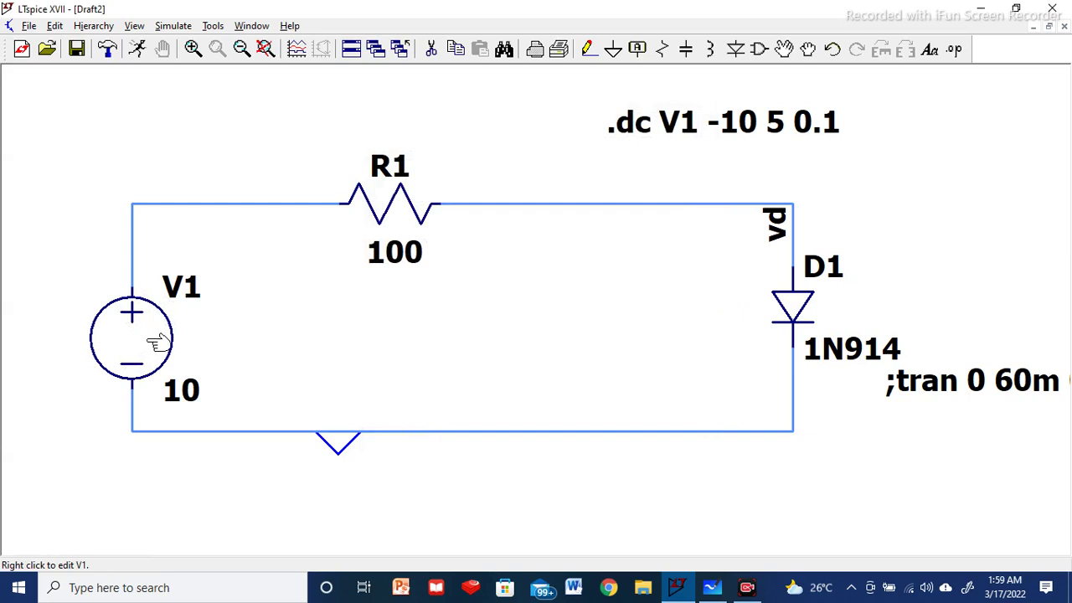
right_click(159, 342)
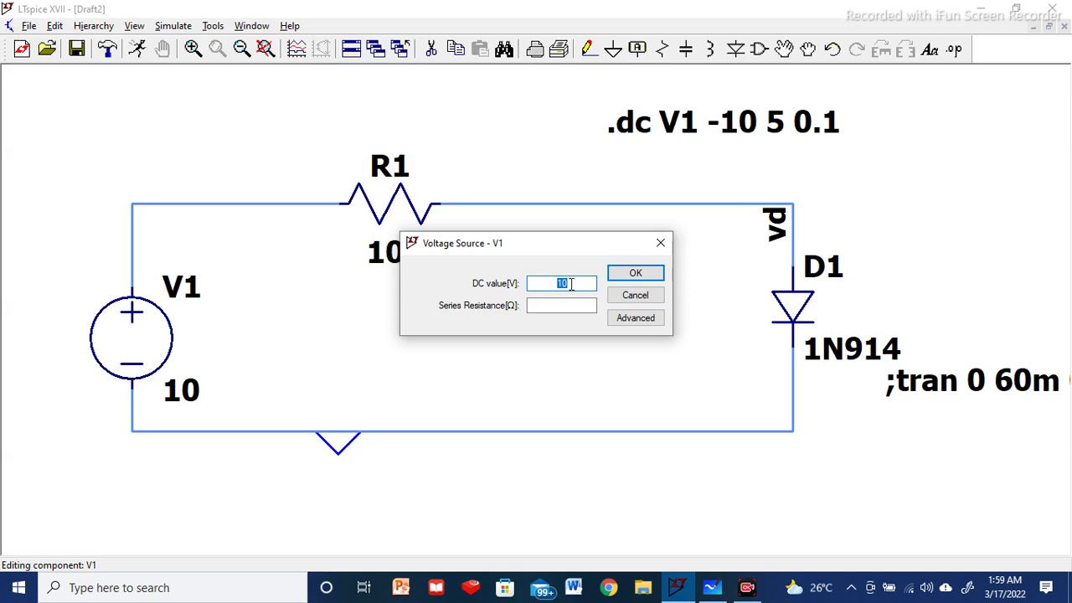
click(627, 273)
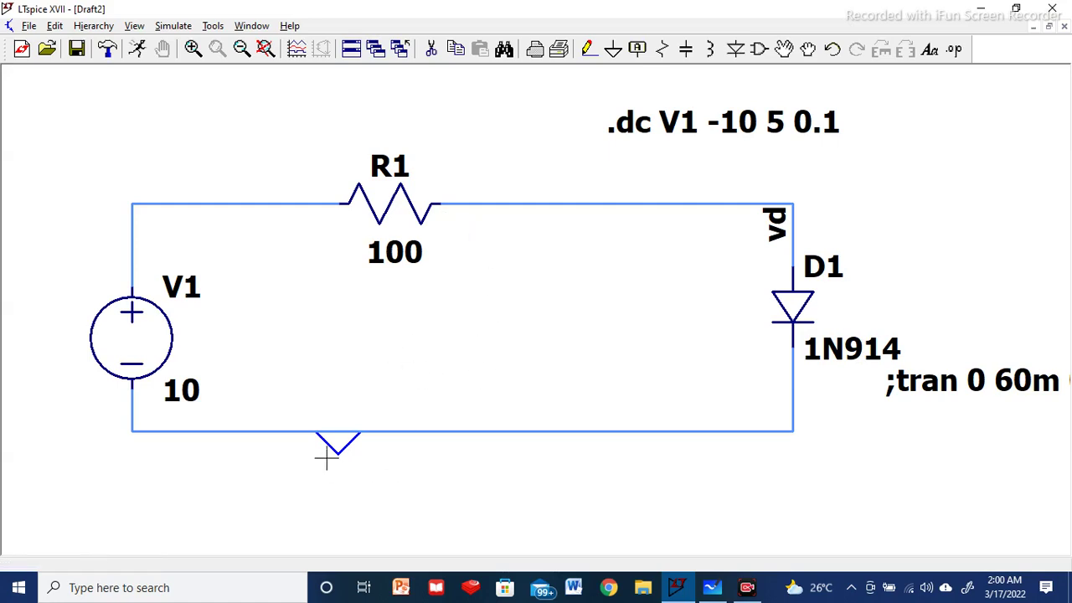
Step: Try to add a net label named vd at the top terminal of diode D1
click(636, 50)
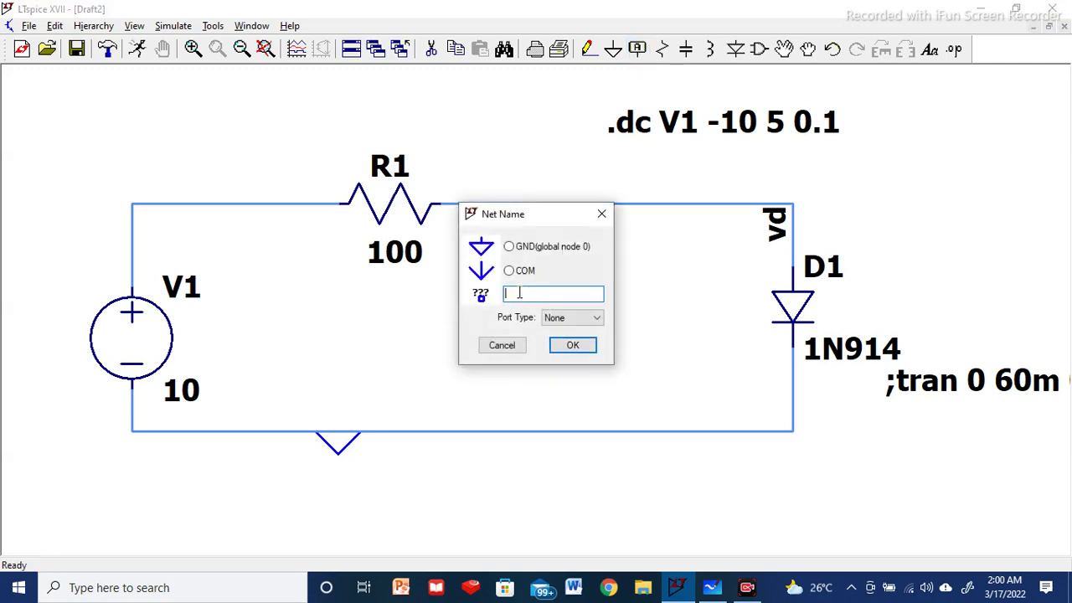
click(503, 345)
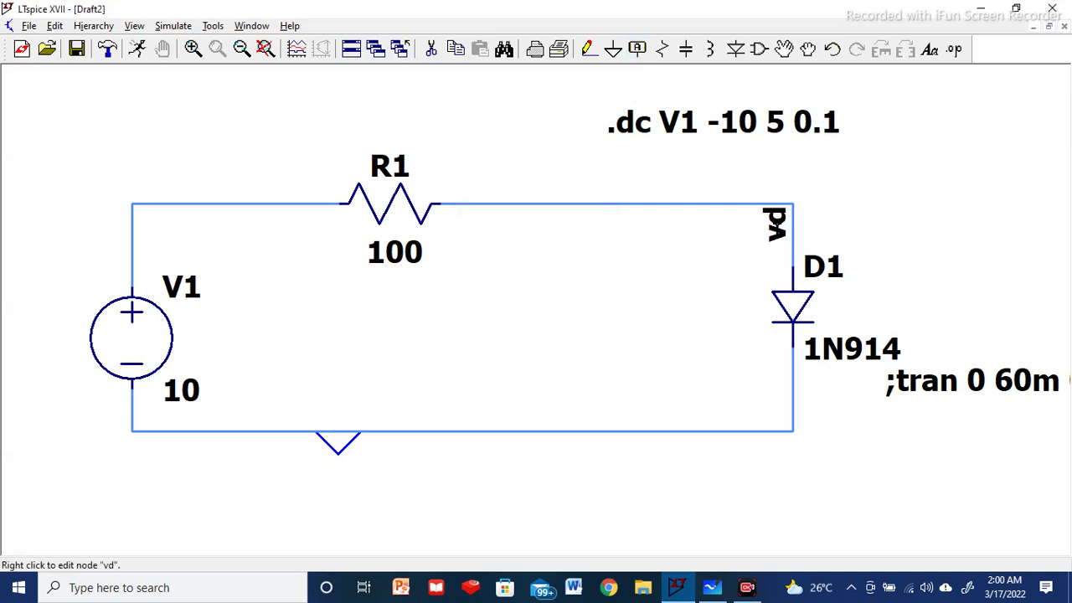
click(637, 51)
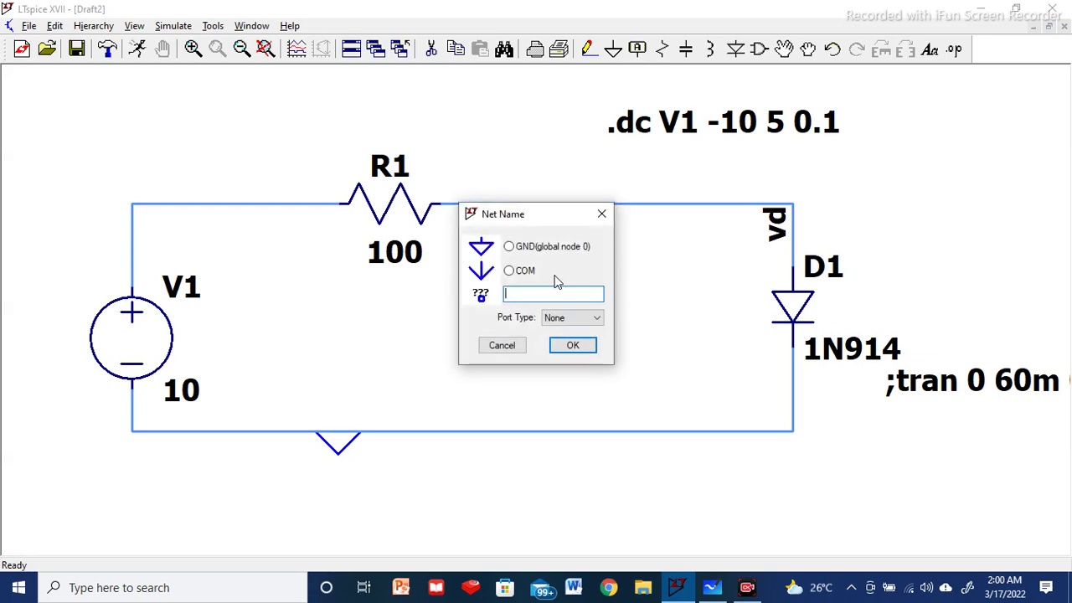
text(vd)
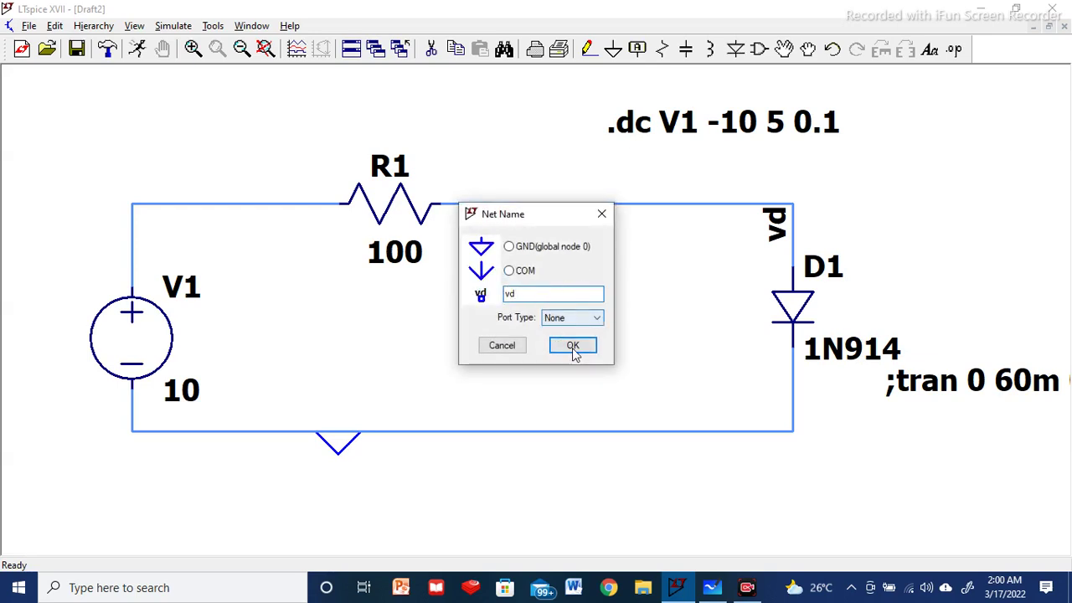
click(573, 346)
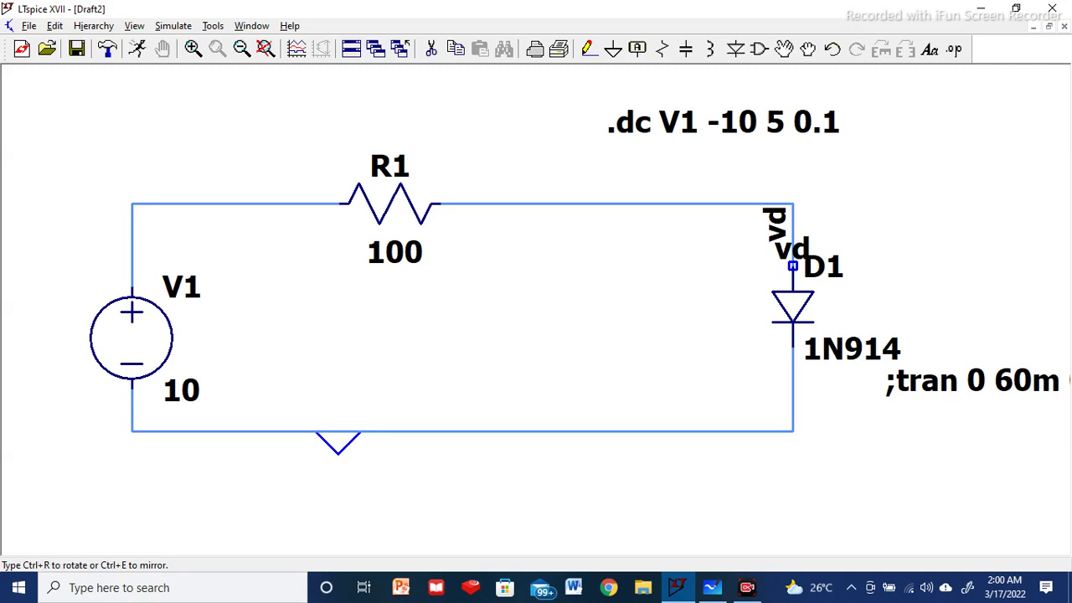
right_click(793, 266)
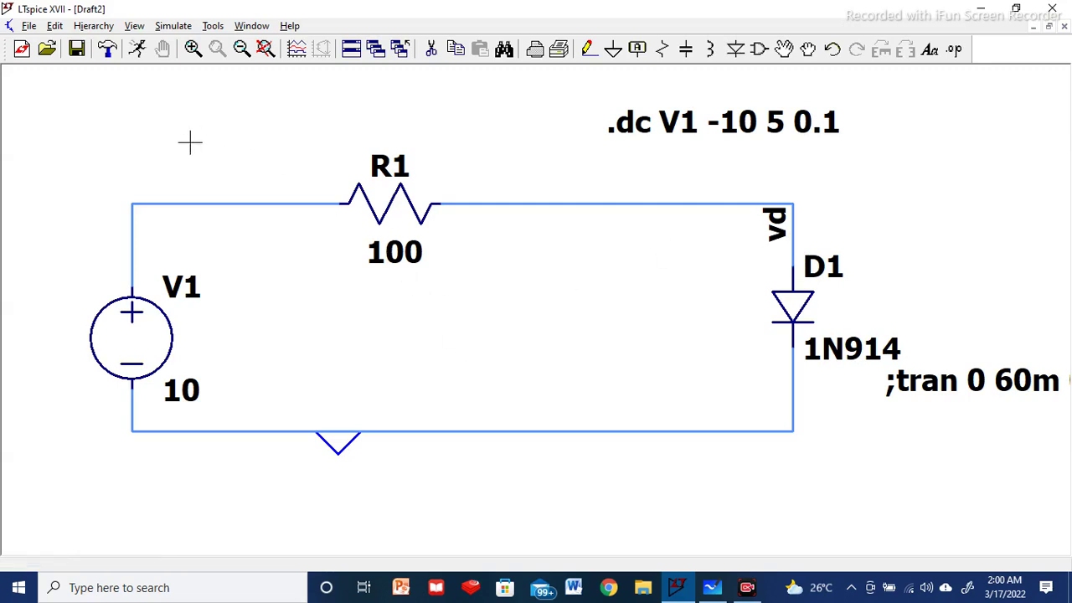
Step: Examine the simulation command's DC sweep settings for V1 and its transient analysis options
click(175, 26)
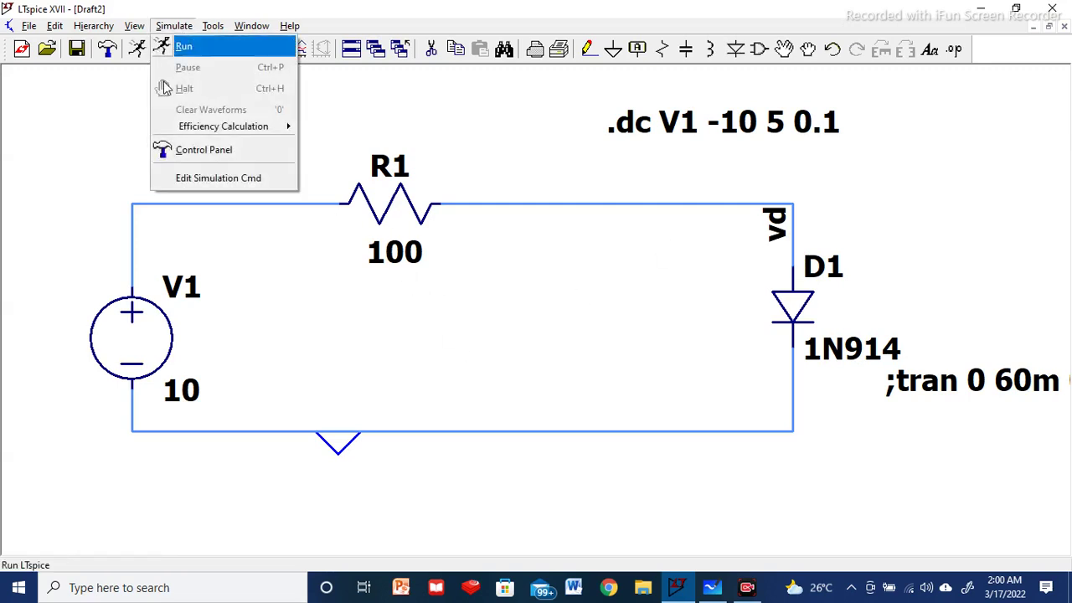
click(210, 179)
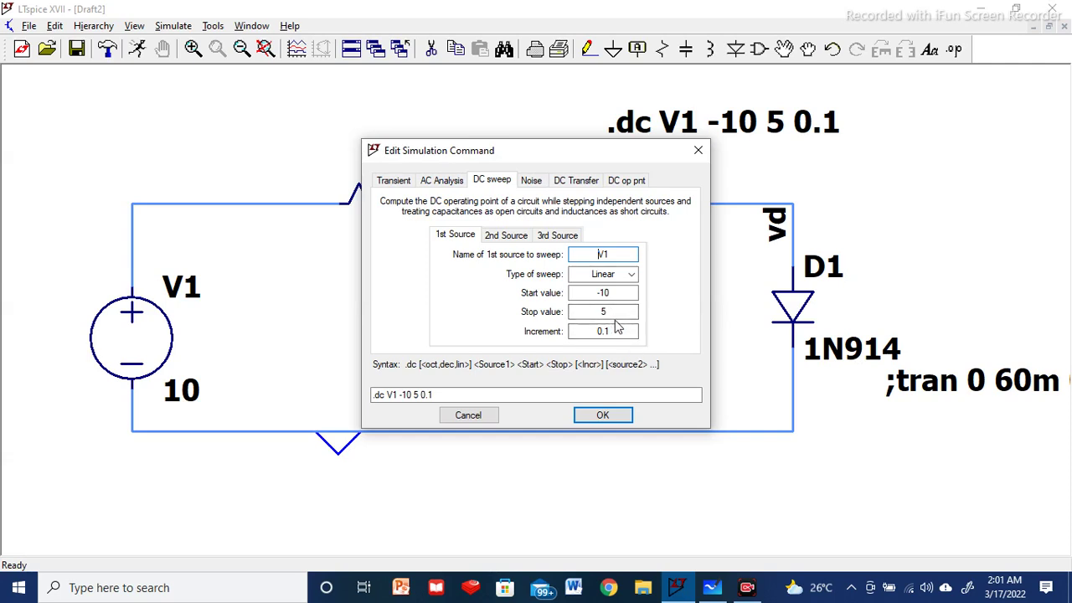
click(469, 415)
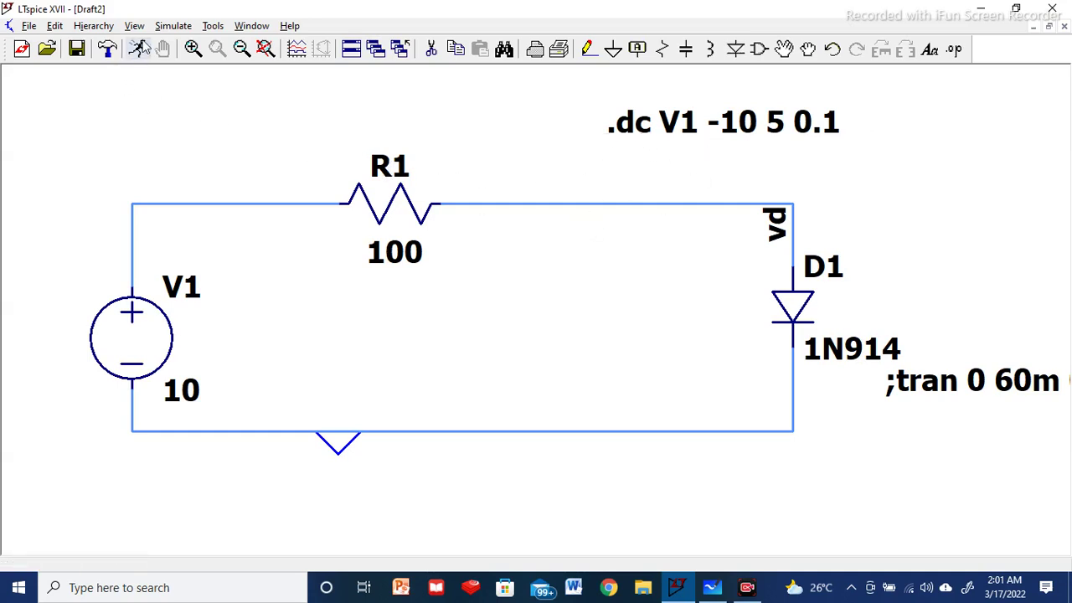
click(174, 25)
click(188, 178)
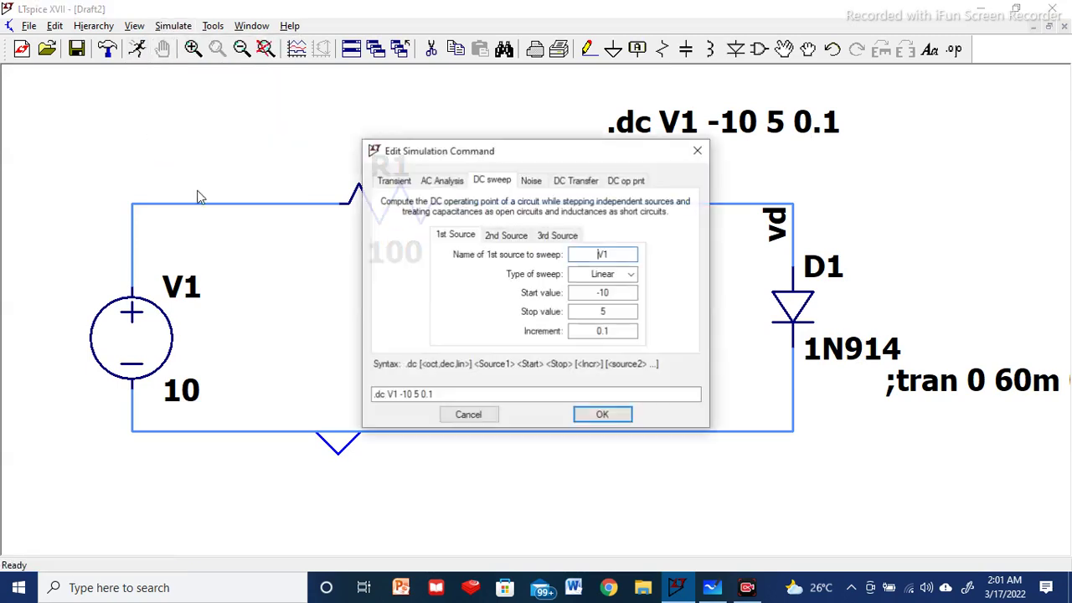
click(394, 180)
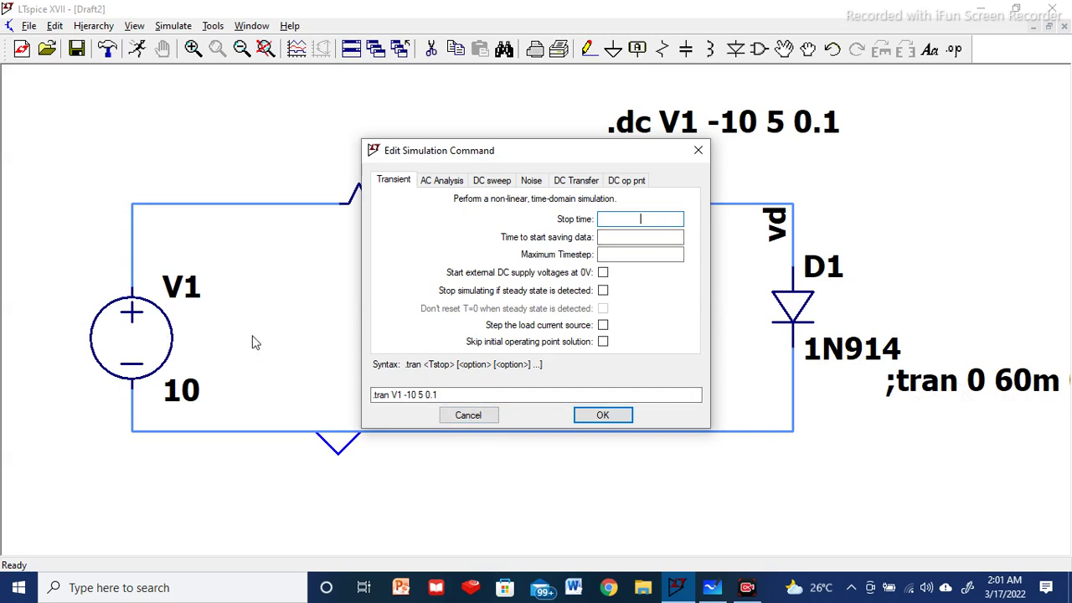
click(467, 416)
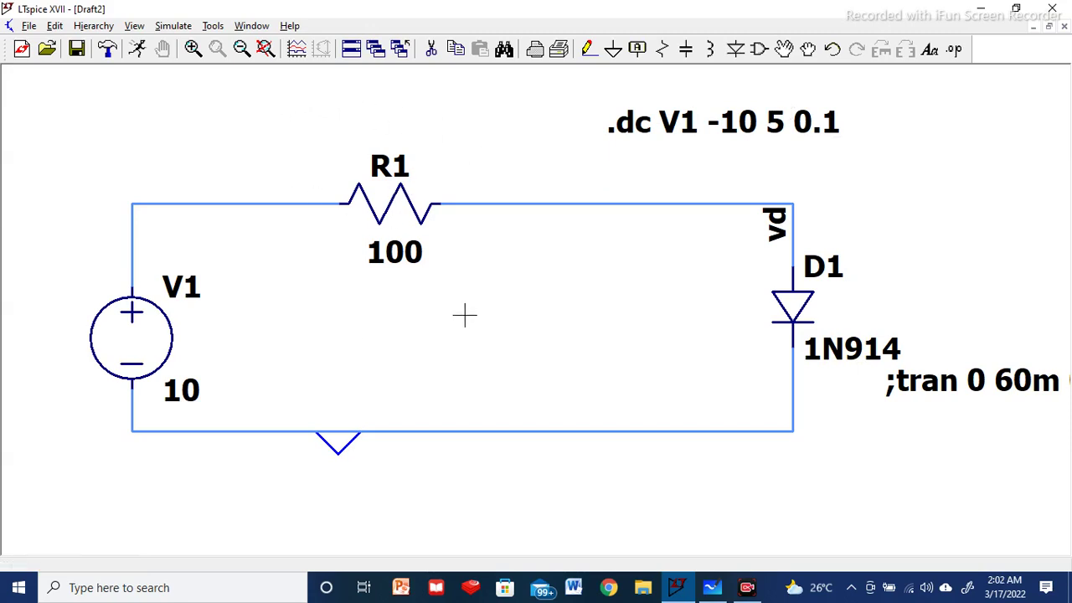
Step: Run the DC sweep simulation and plot the current through diode D1
click(138, 52)
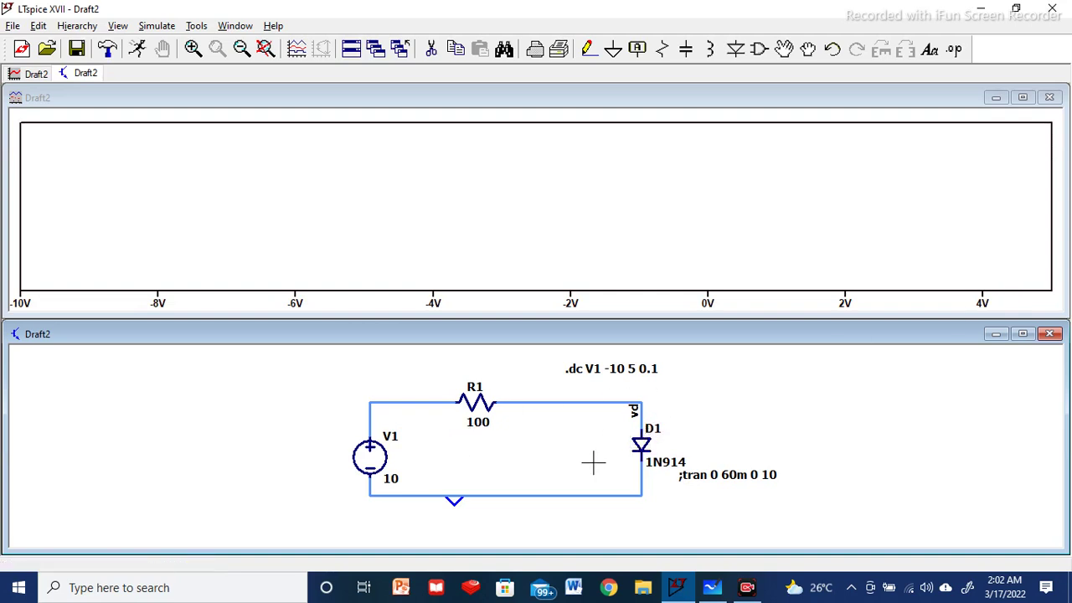
click(645, 436)
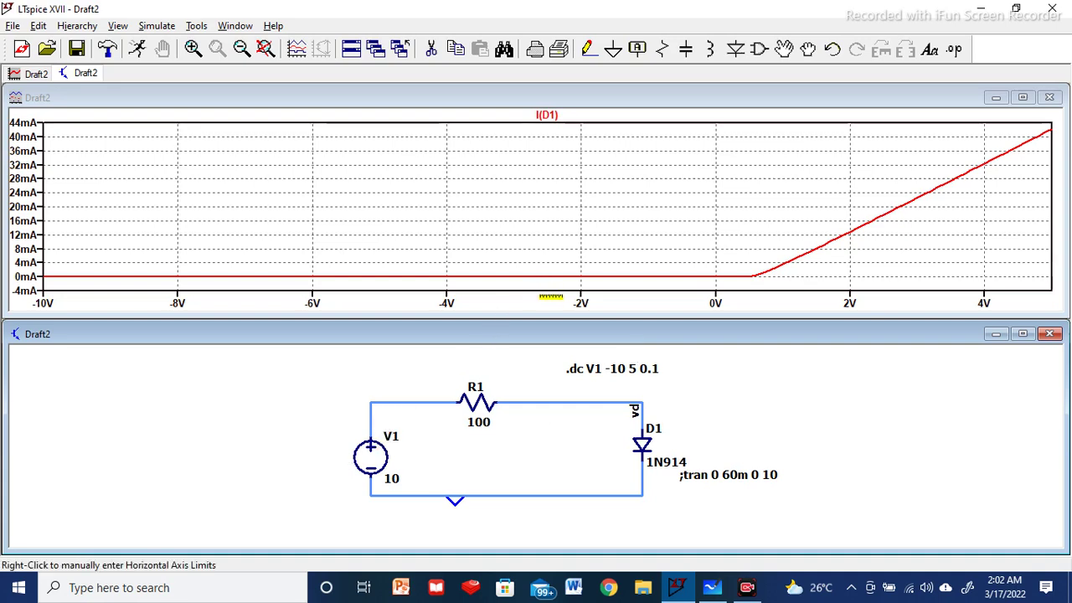
Step: Set the plot's horizontal axis quantity to V(vd)
right_click(551, 296)
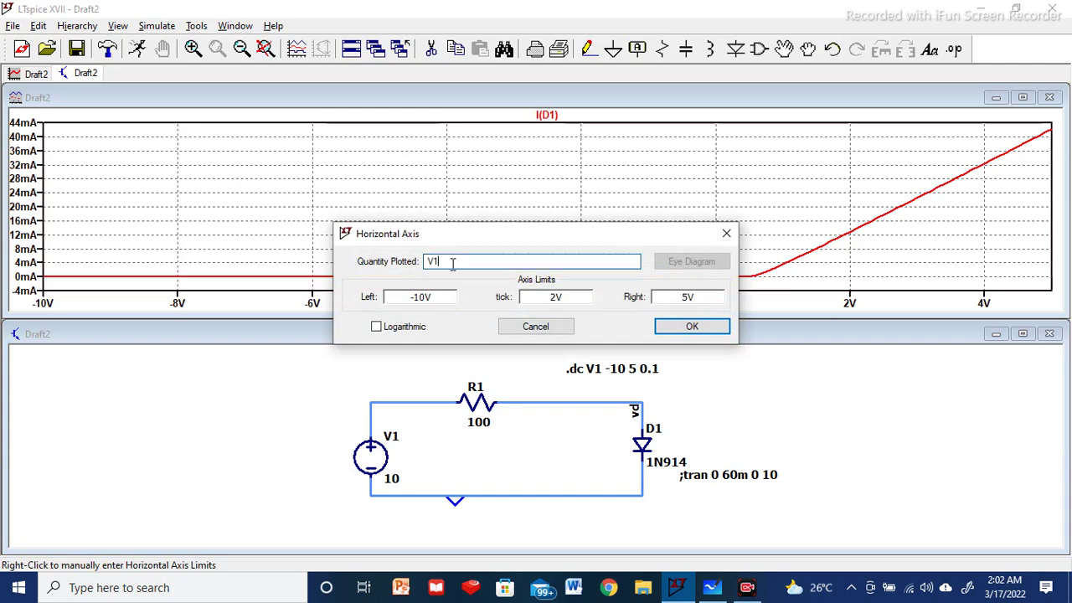
key(BackSpace)
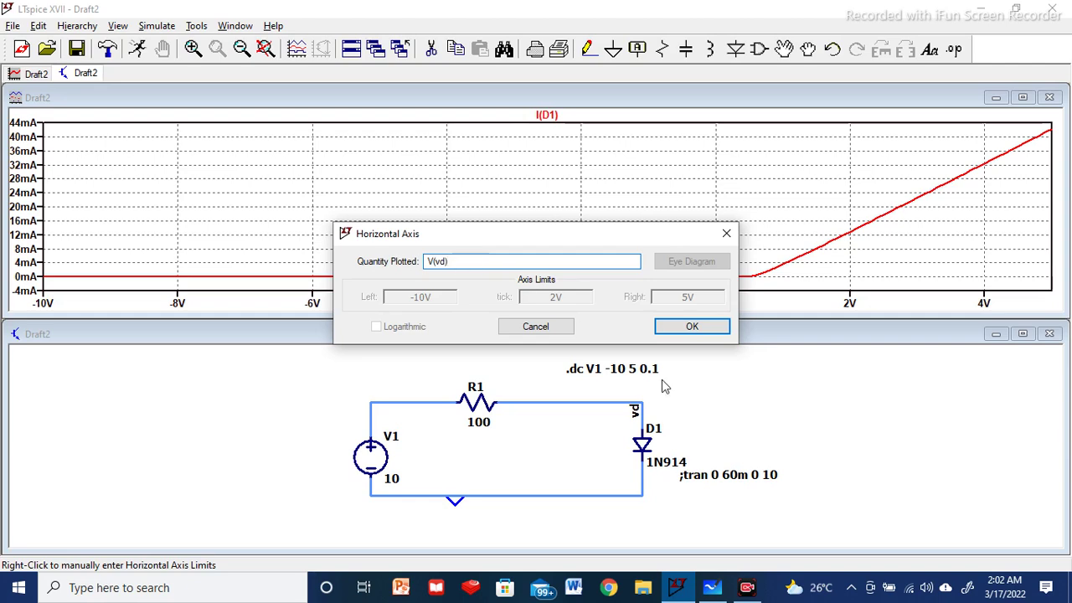
click(692, 327)
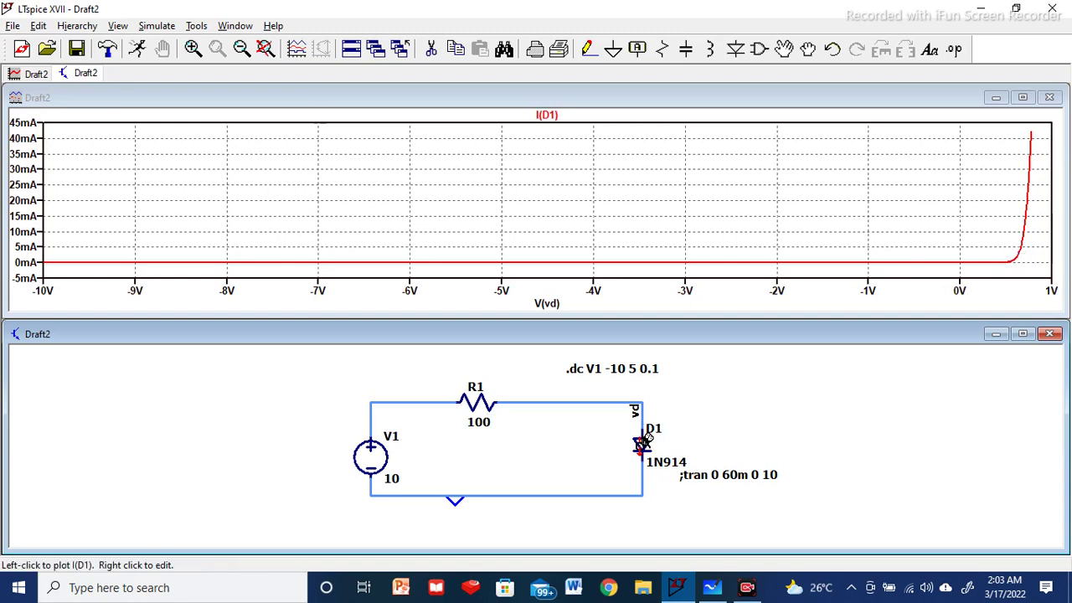
Step: Measure the slope of the I(D1) curve's forward region between cursors placed at about 0.66 V and 0.76 V, then close the readout
click(552, 115)
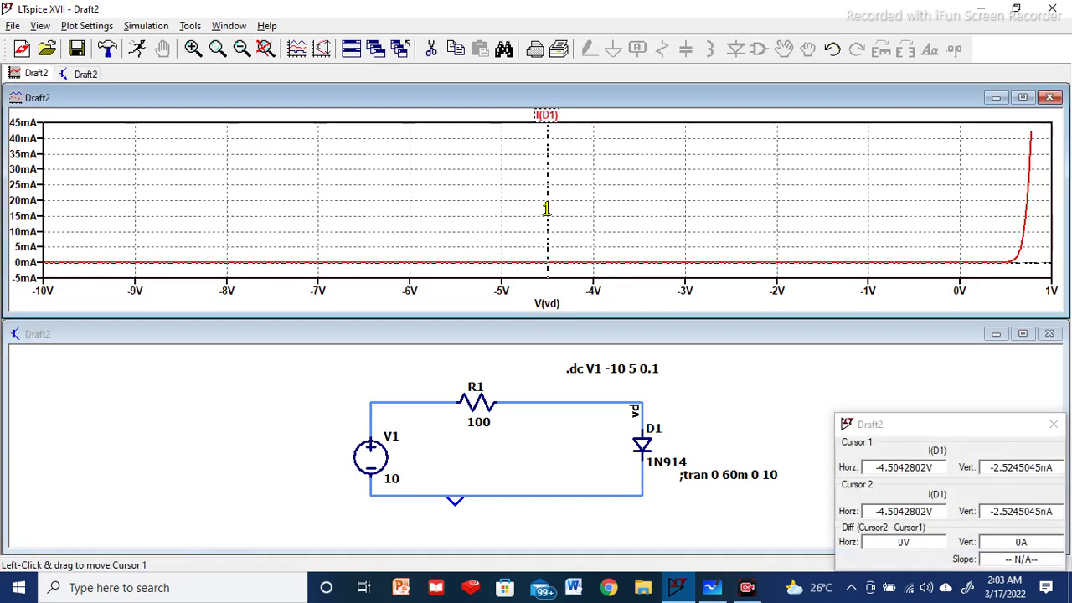
mouse_move(547, 208)
mouse_down()
mouse_move(950, 232)
mouse_move(1014, 238)
mouse_move(1019, 251)
mouse_move(1022, 236)
mouse_move(1020, 262)
mouse_up()
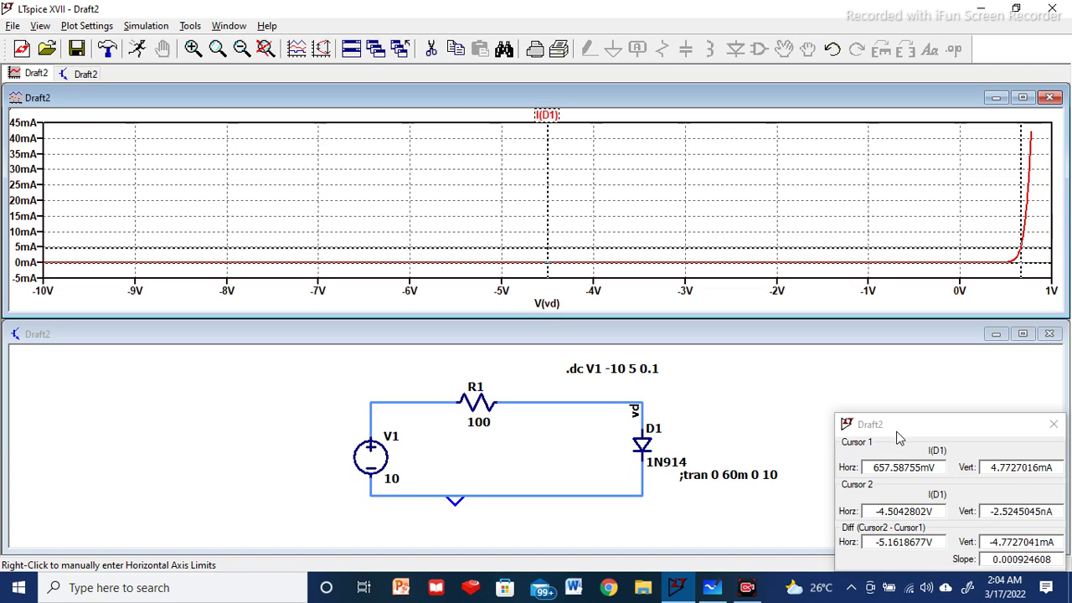
mouse_move(548, 215)
mouse_down()
mouse_move(818, 244)
mouse_move(1030, 248)
mouse_move(1030, 216)
mouse_up()
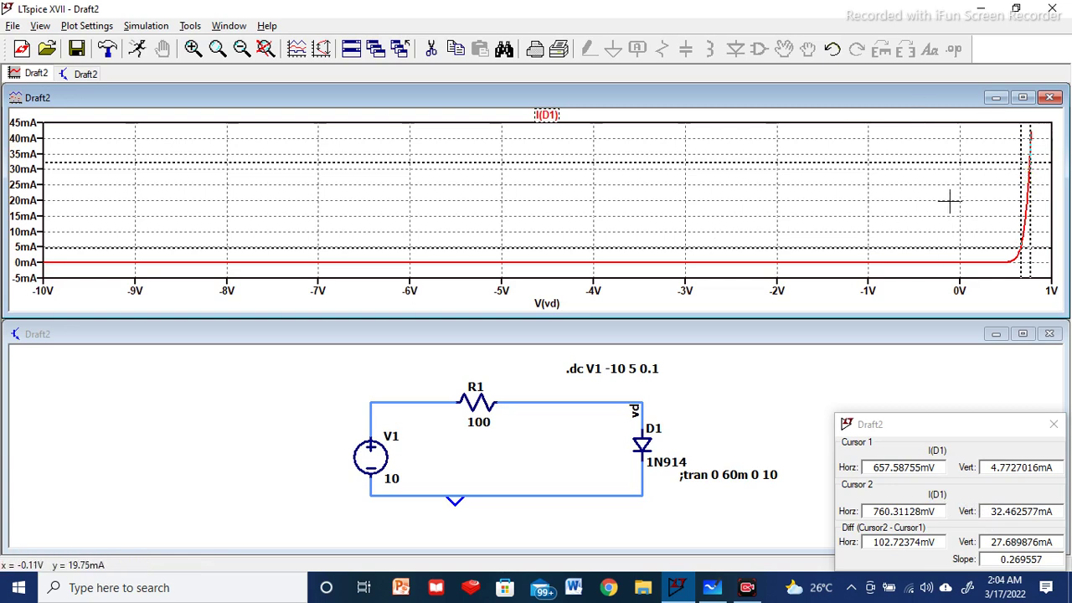
click(1053, 425)
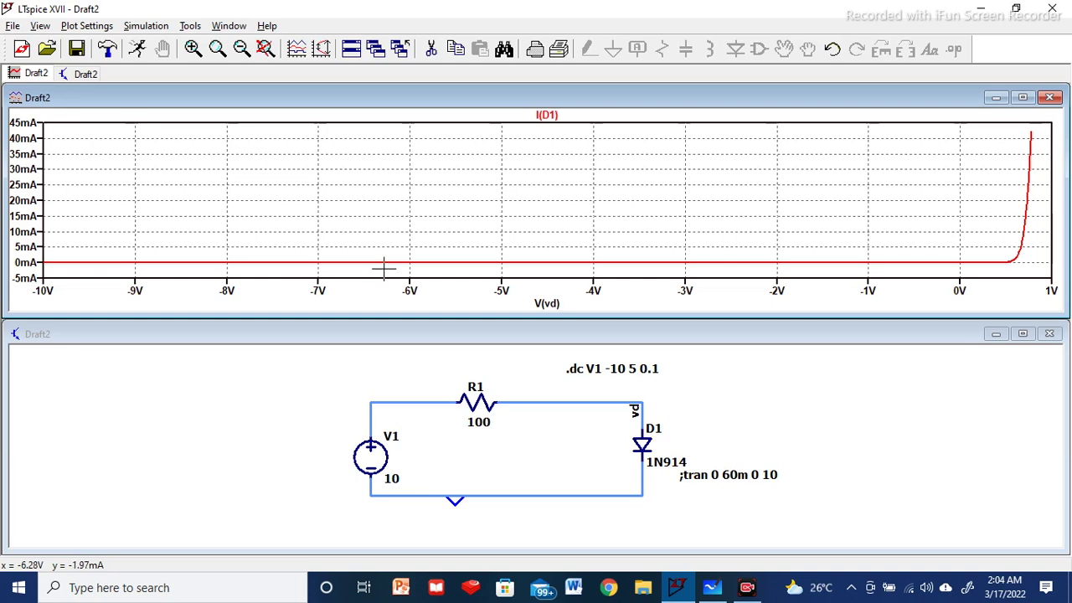
Step: Set the stop value of the V1 DC sweep to 0 and rerun the simulation
right_click(589, 369)
click(609, 312)
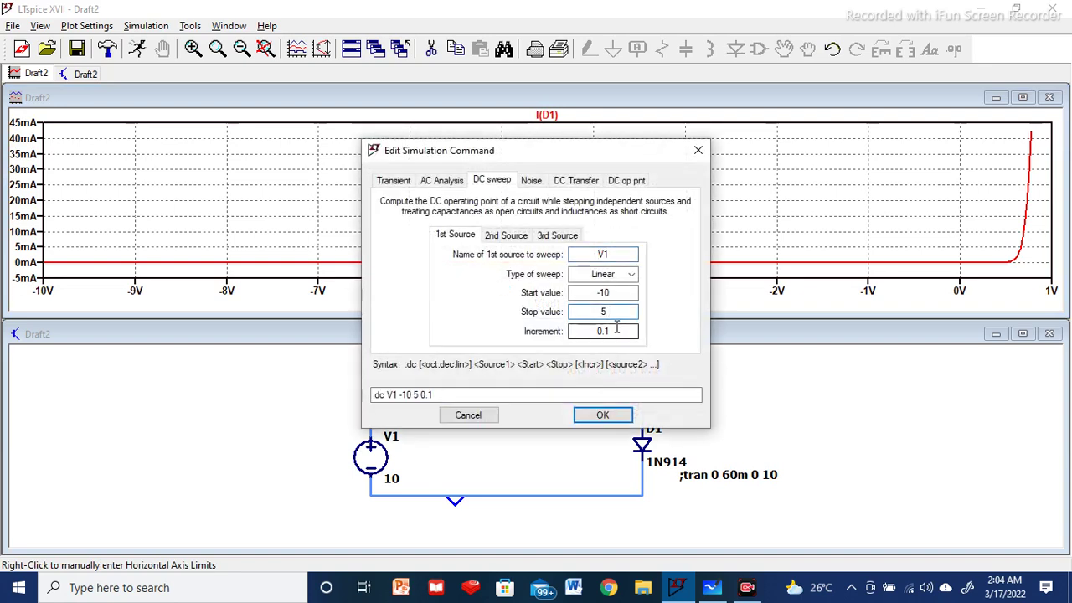
click(592, 311)
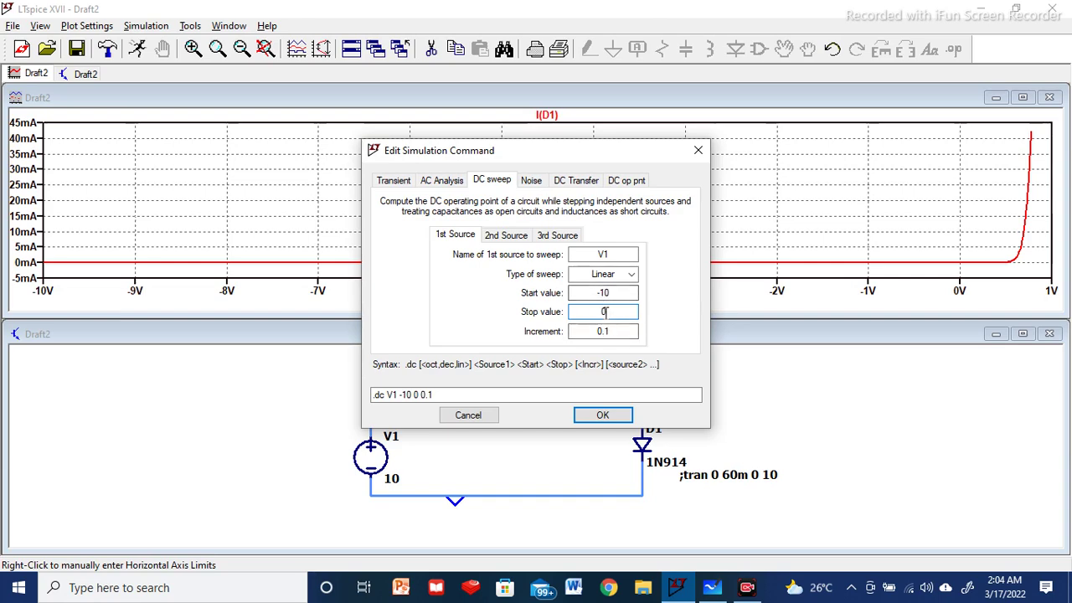
click(603, 414)
click(139, 49)
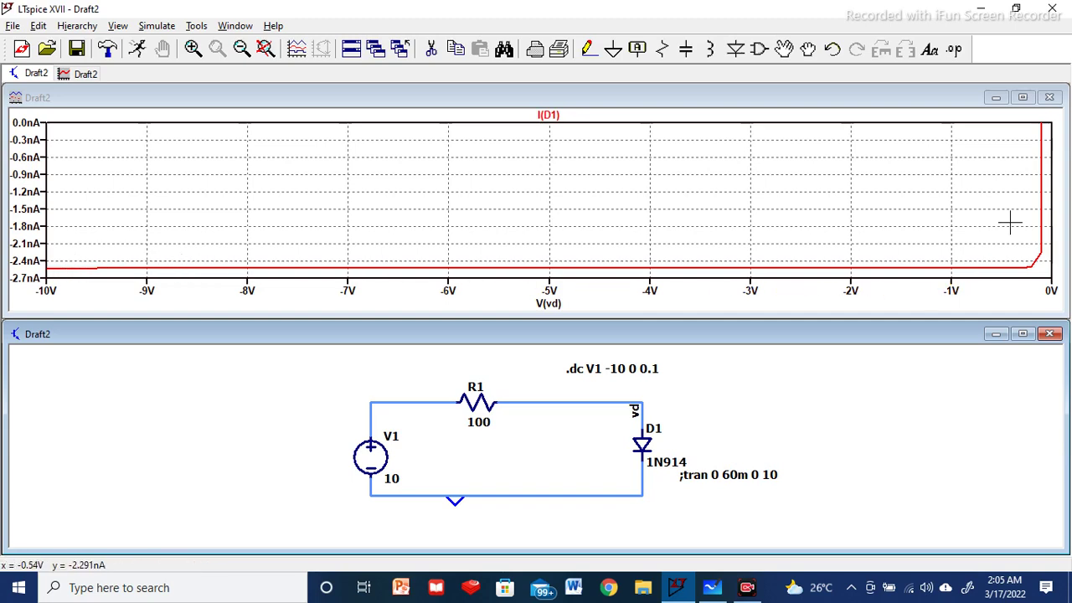
Step: Switch to Microsoft Whiteboard to compare the reverse-bias part of the practical diode sketch, then return to LTspice
click(712, 587)
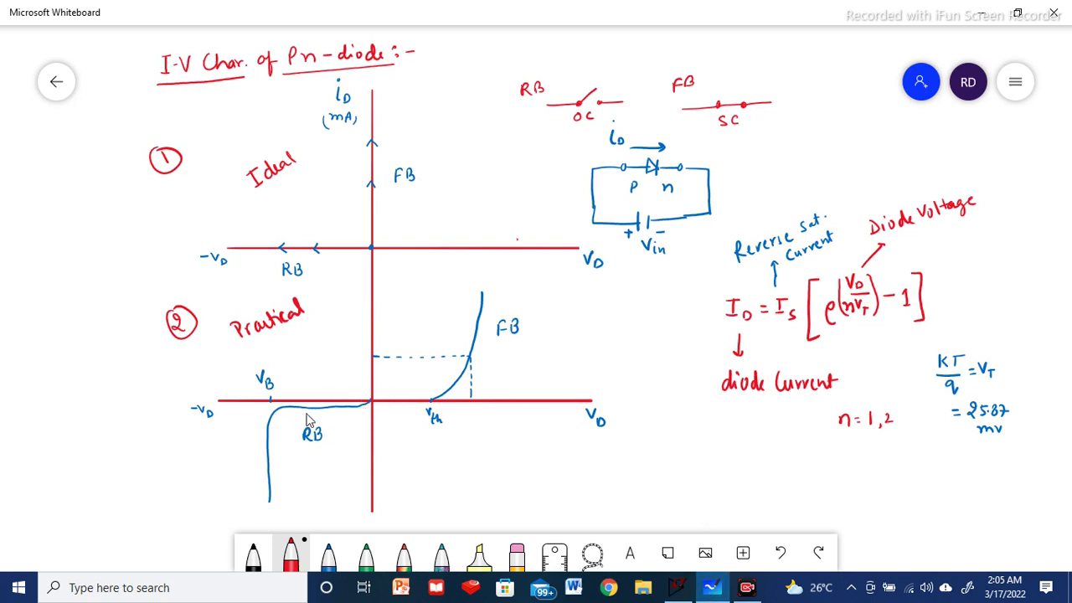
click(677, 588)
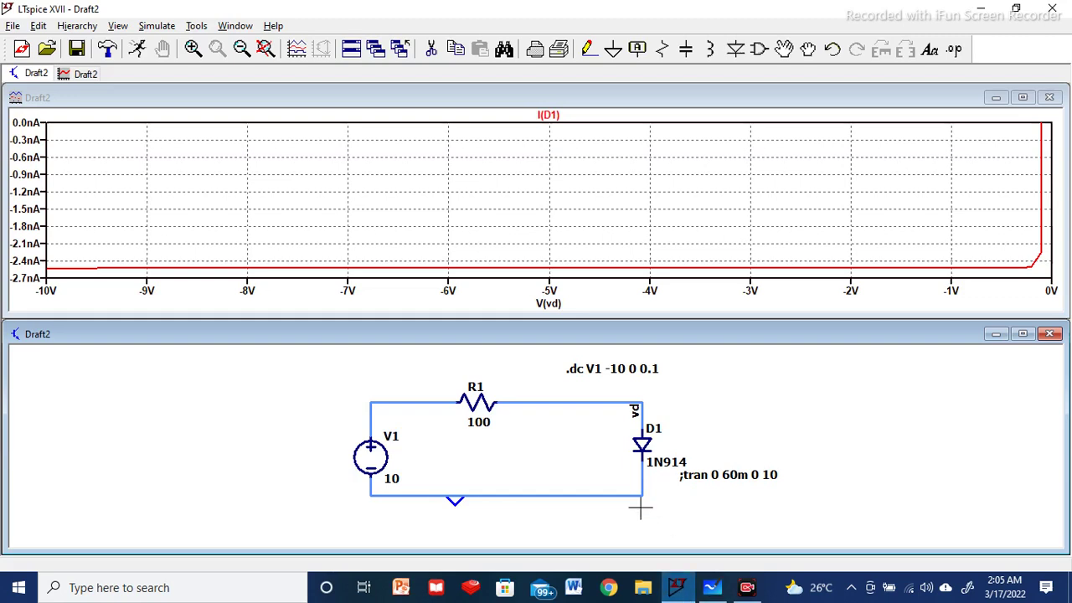